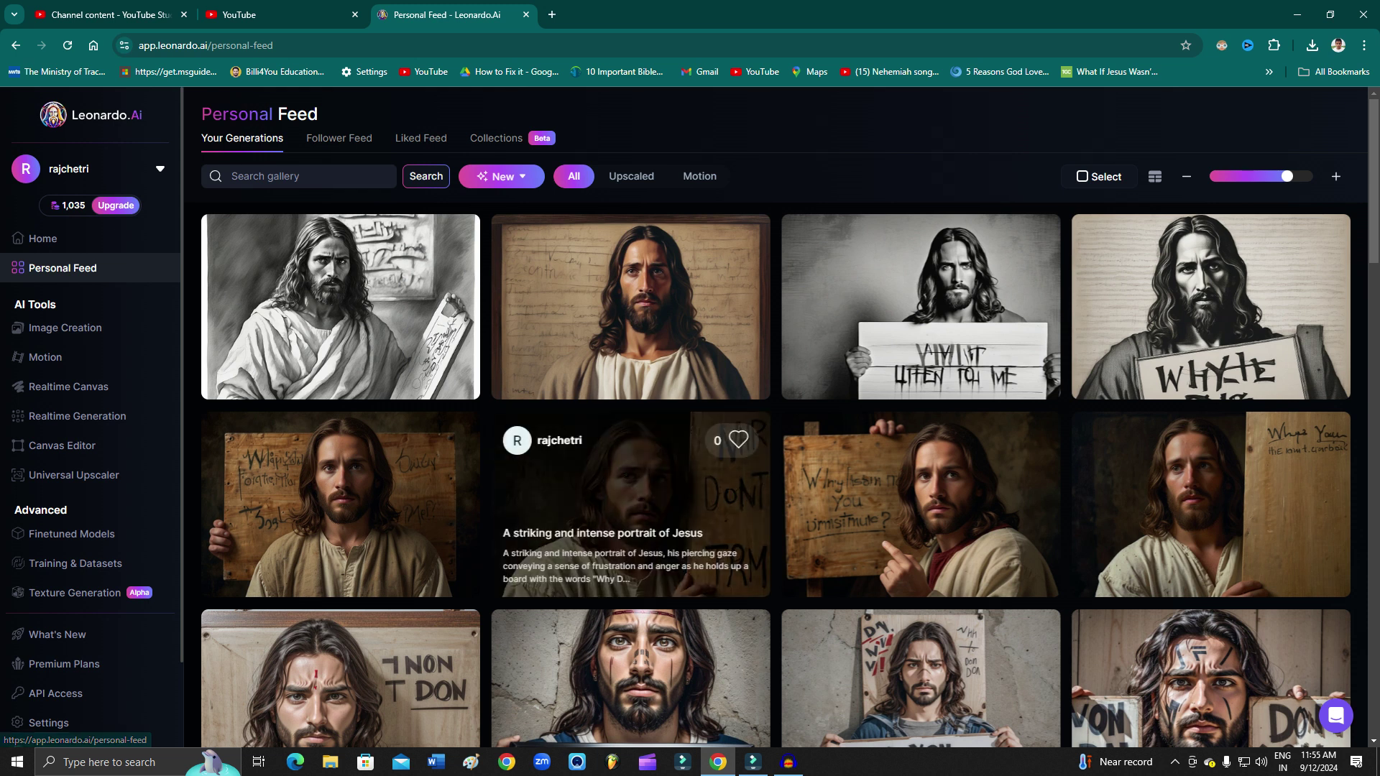
# Open the sketched black-and-white Jesus portrait and show its extra actions menu
pyautogui.click(340, 307)
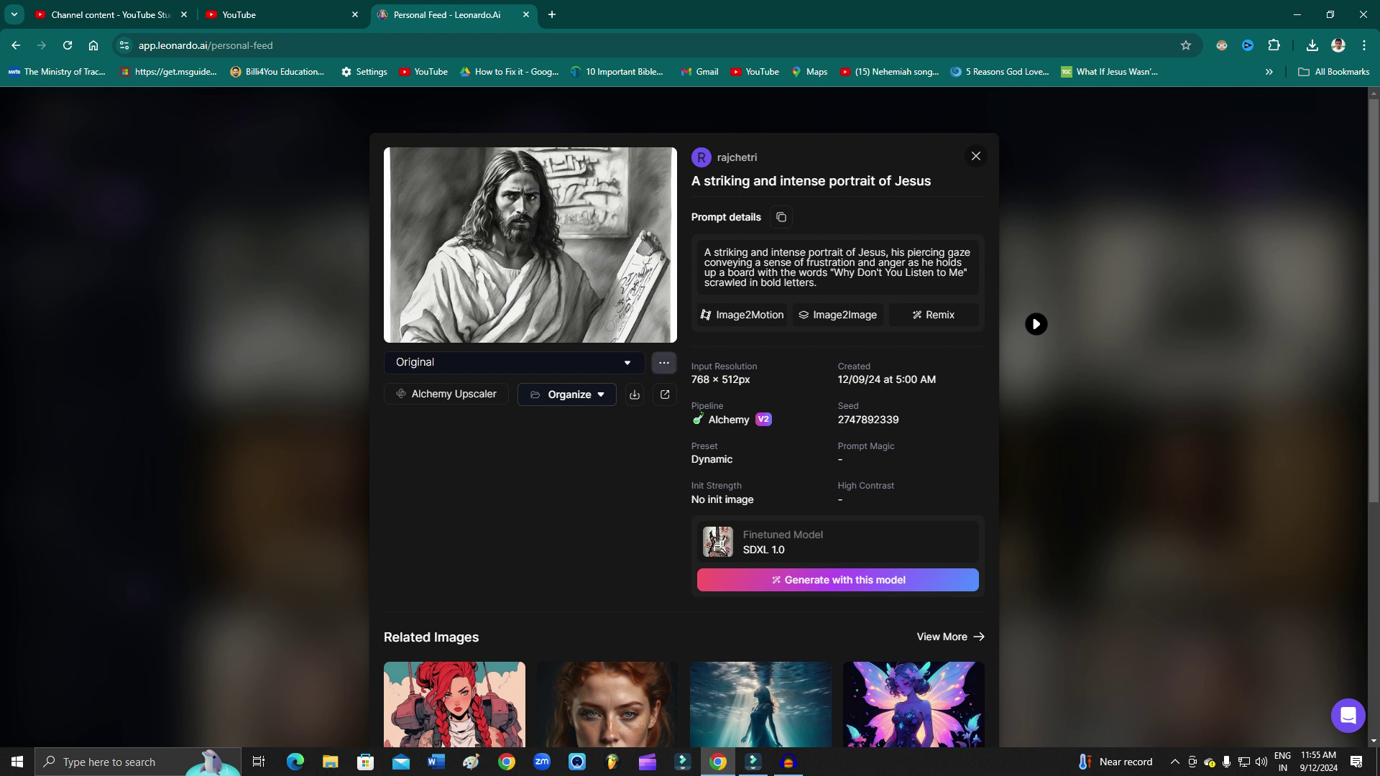
pyautogui.click(664, 363)
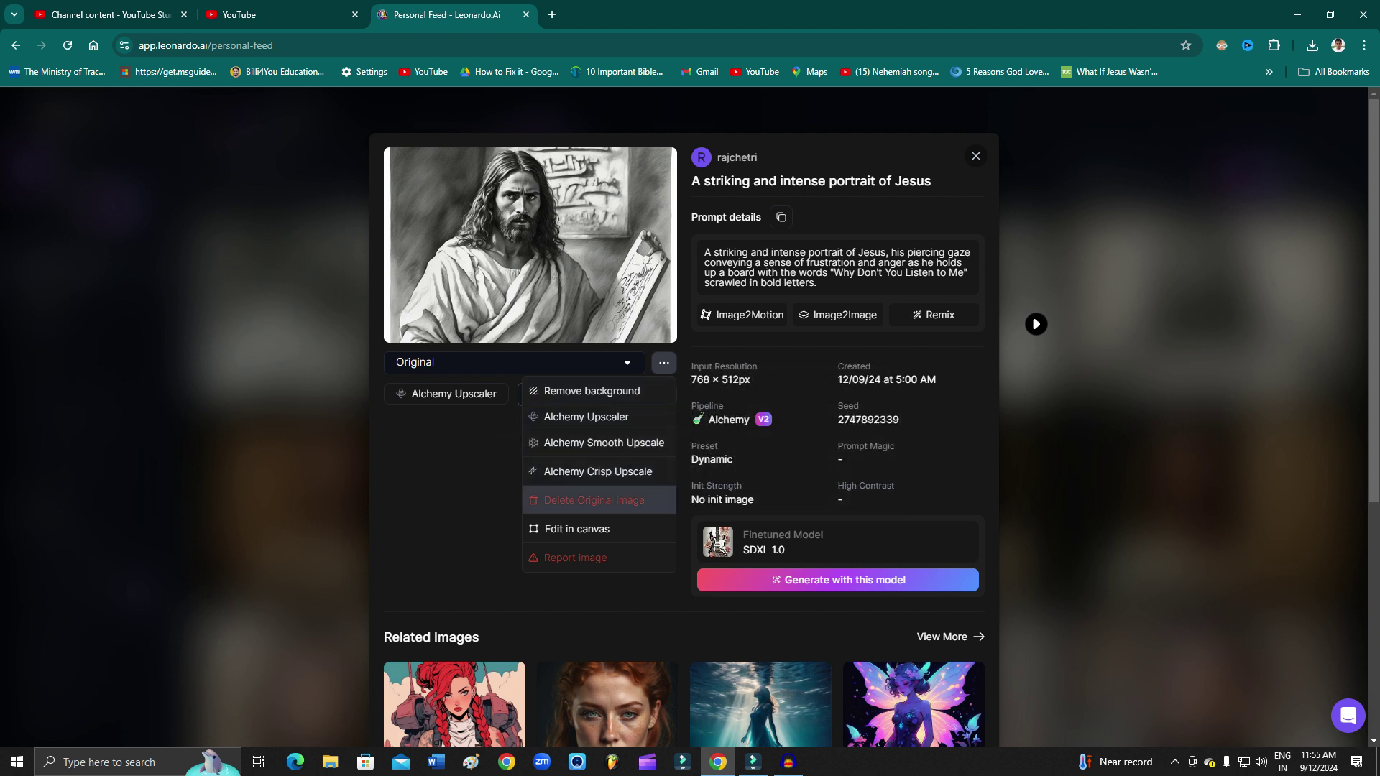
# Delete the original Jesus portrait image, confirming deletion everywhere
pyautogui.click(593, 501)
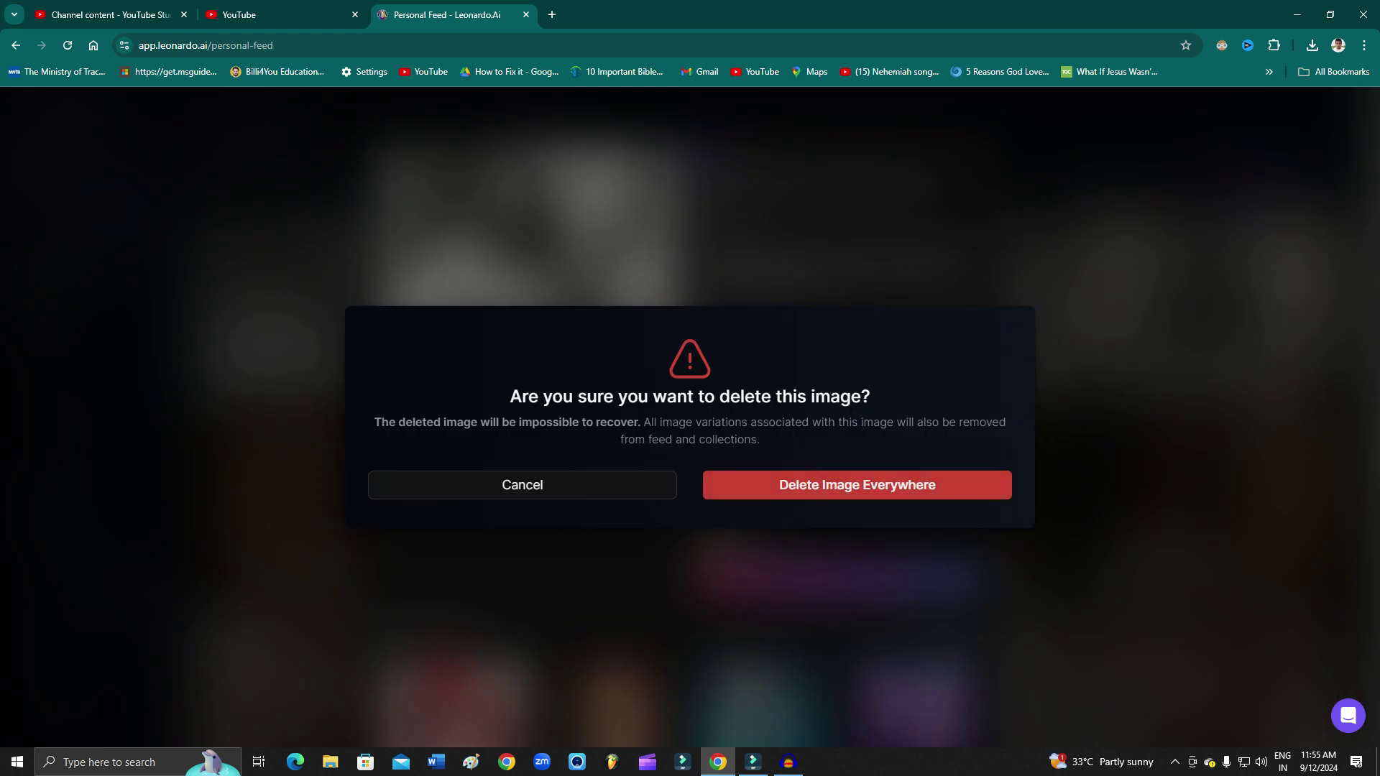
pyautogui.click(857, 485)
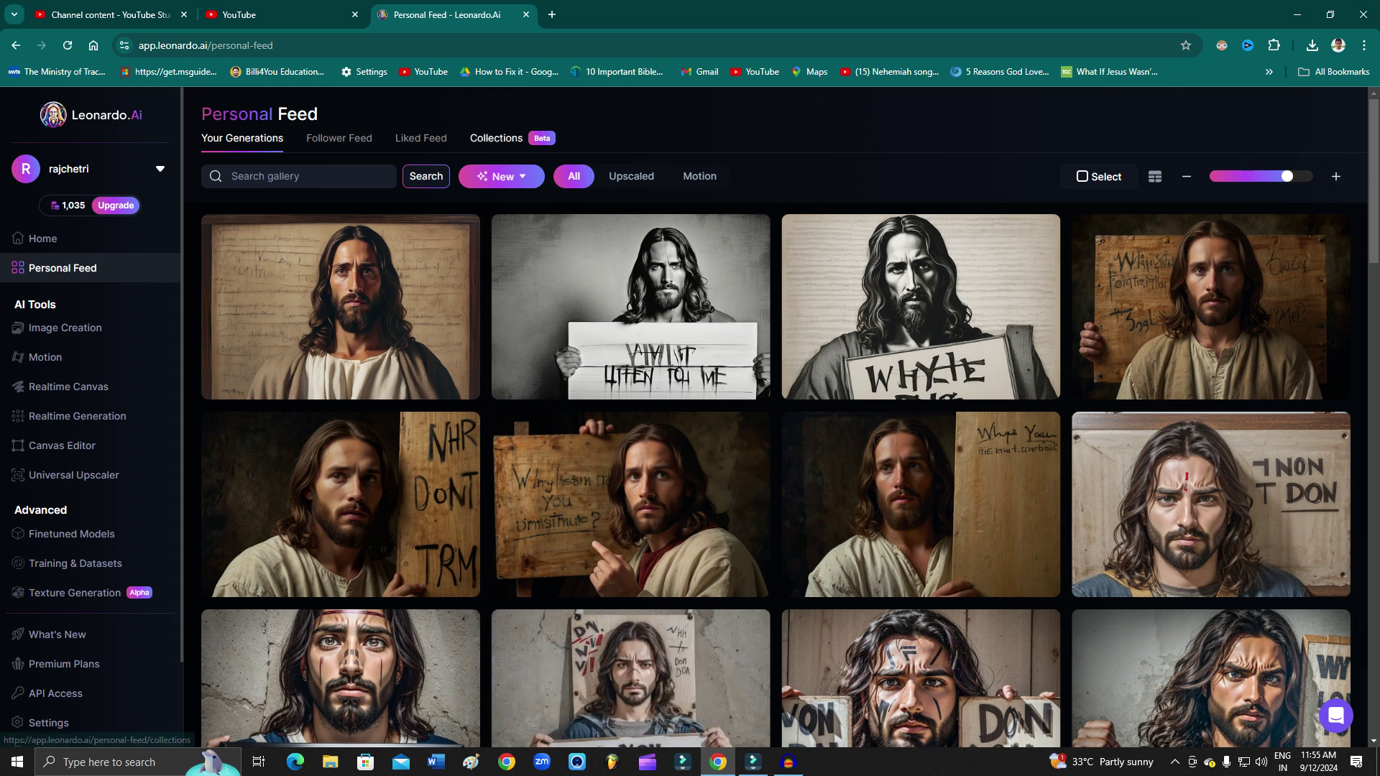
pyautogui.click(496, 139)
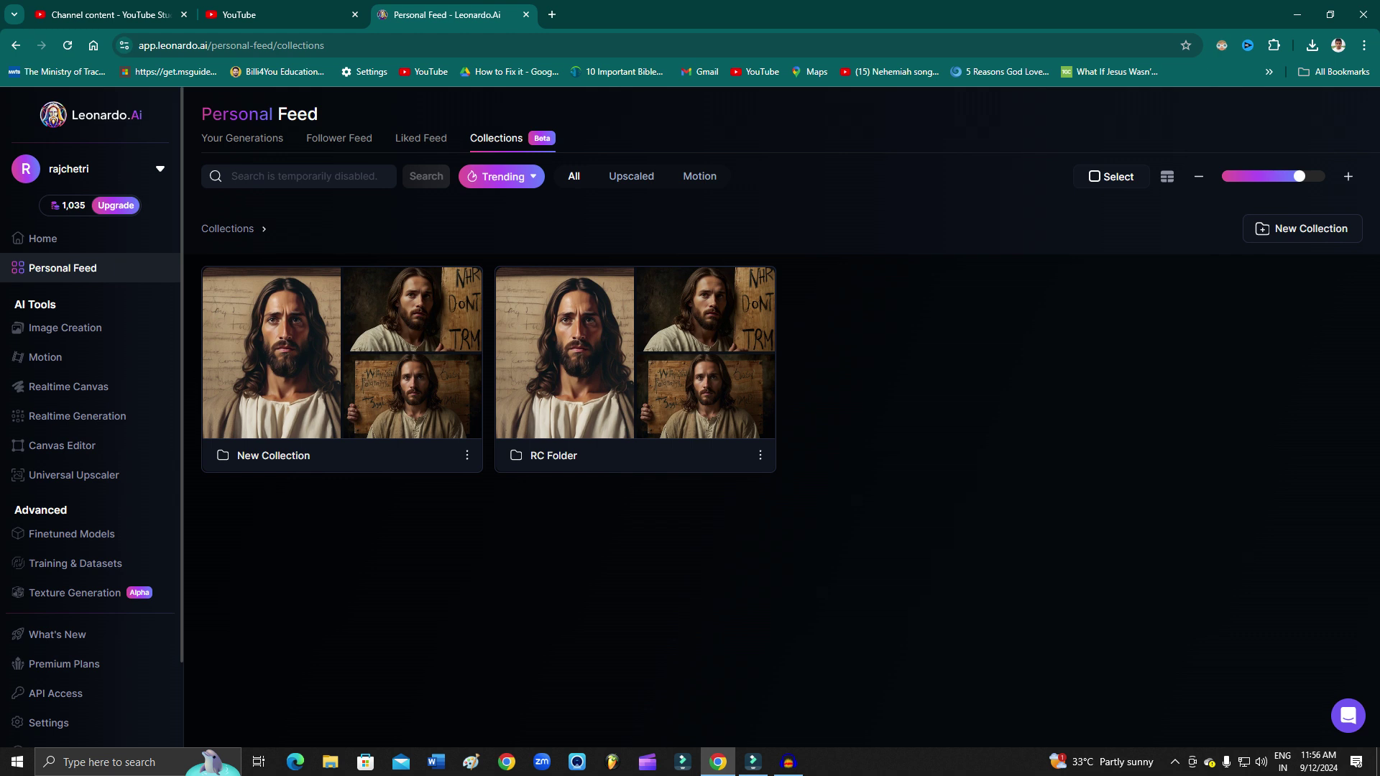
pyautogui.click(242, 139)
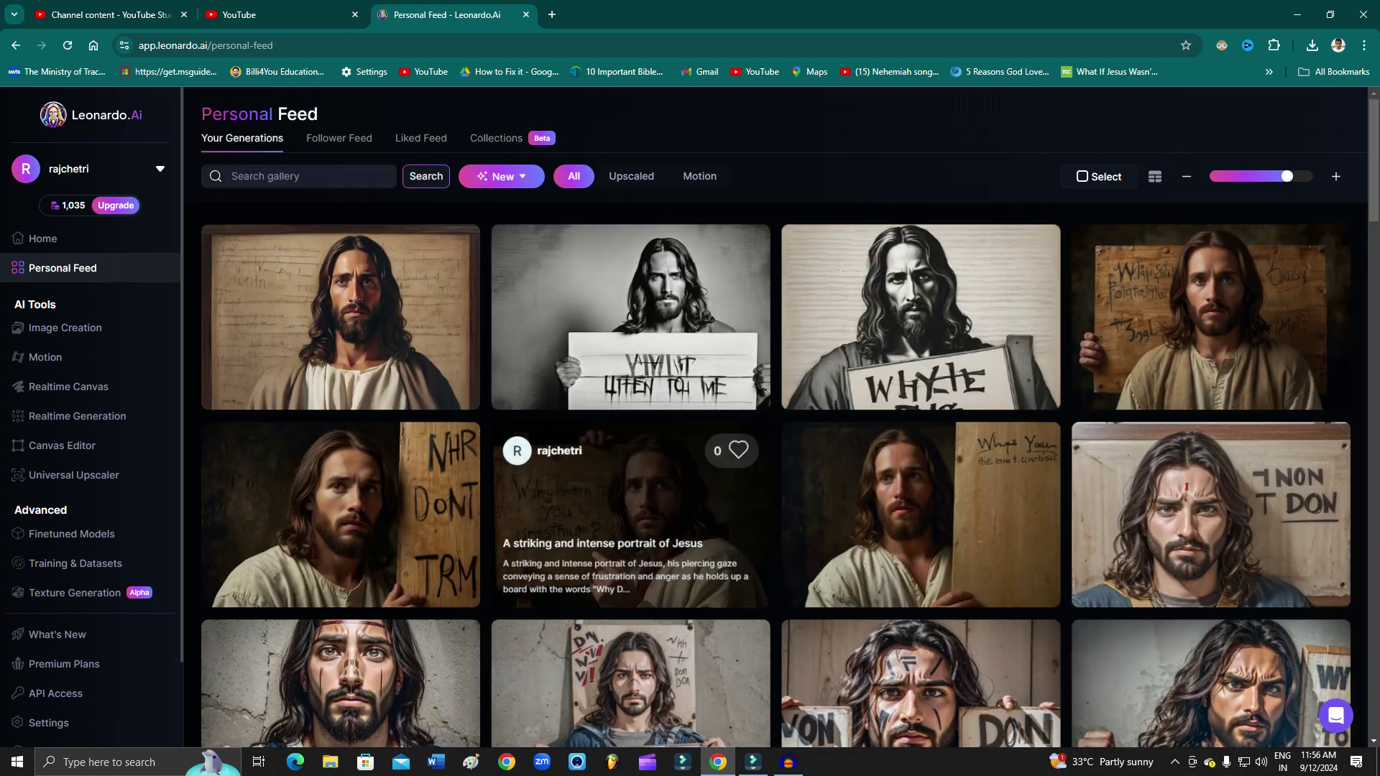
pyautogui.scroll(-1, 631, 507)
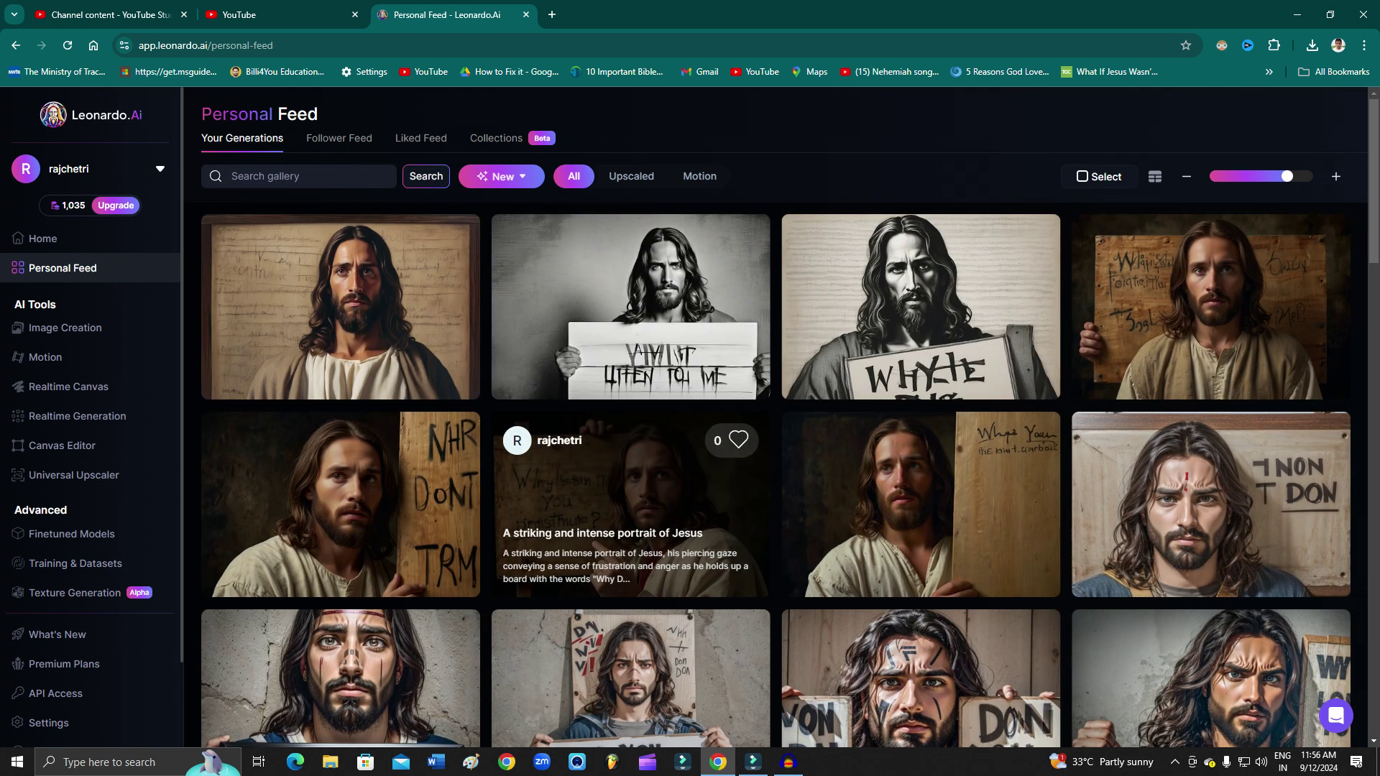